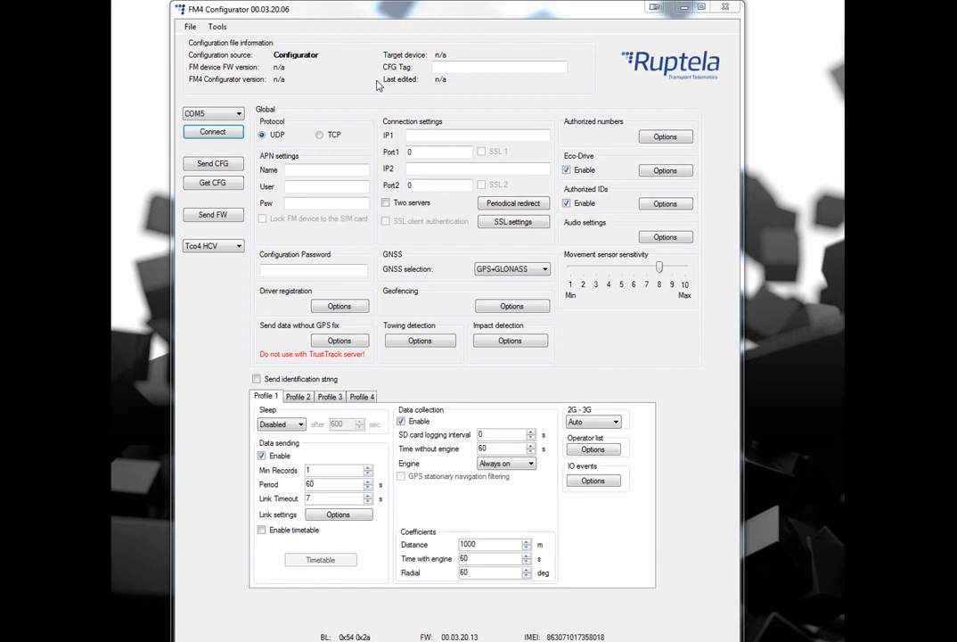
Connect to the FM device on COM5 and read its current configuration
click(199, 116)
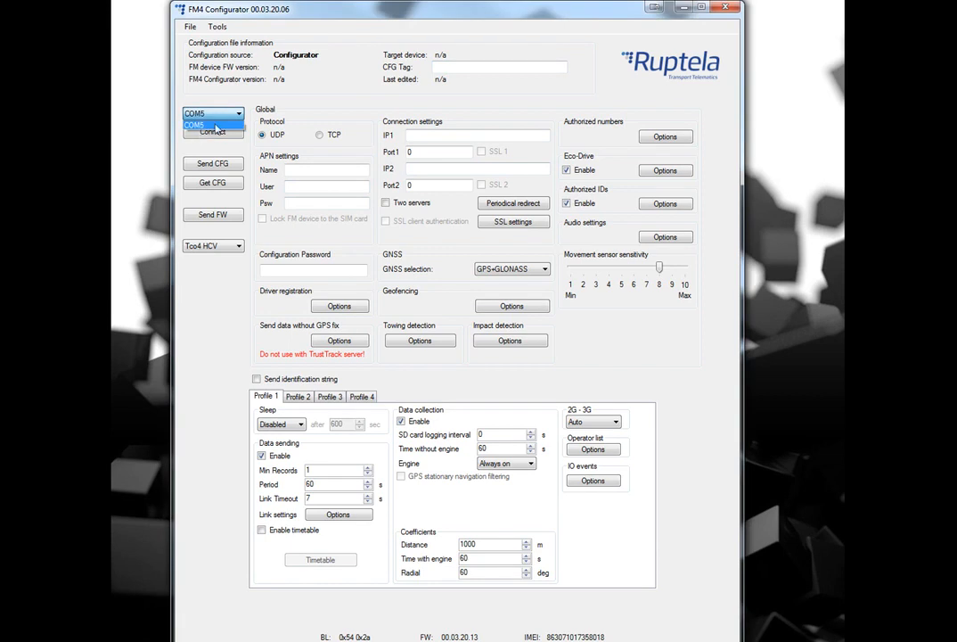
click(229, 129)
click(227, 132)
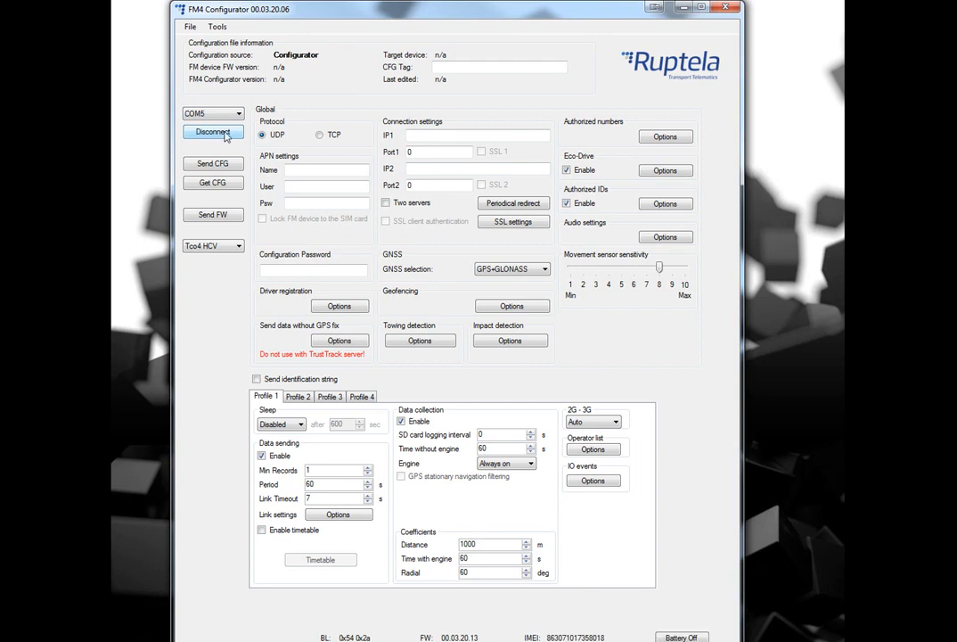
click(204, 187)
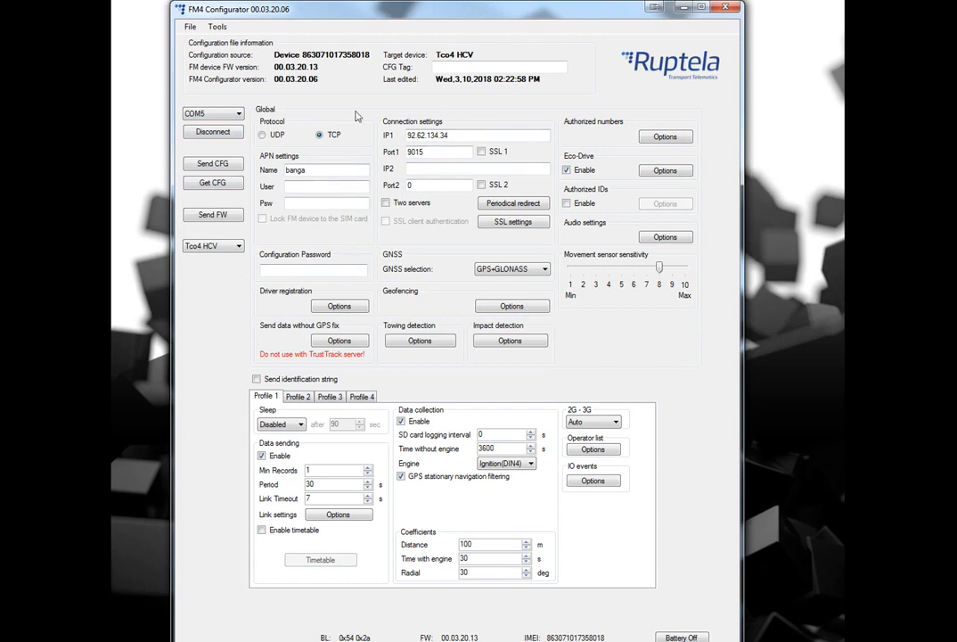
In Profile 1's IO event settings, enable the PortA and PortB interfaces, both set to DFS RS232
click(596, 484)
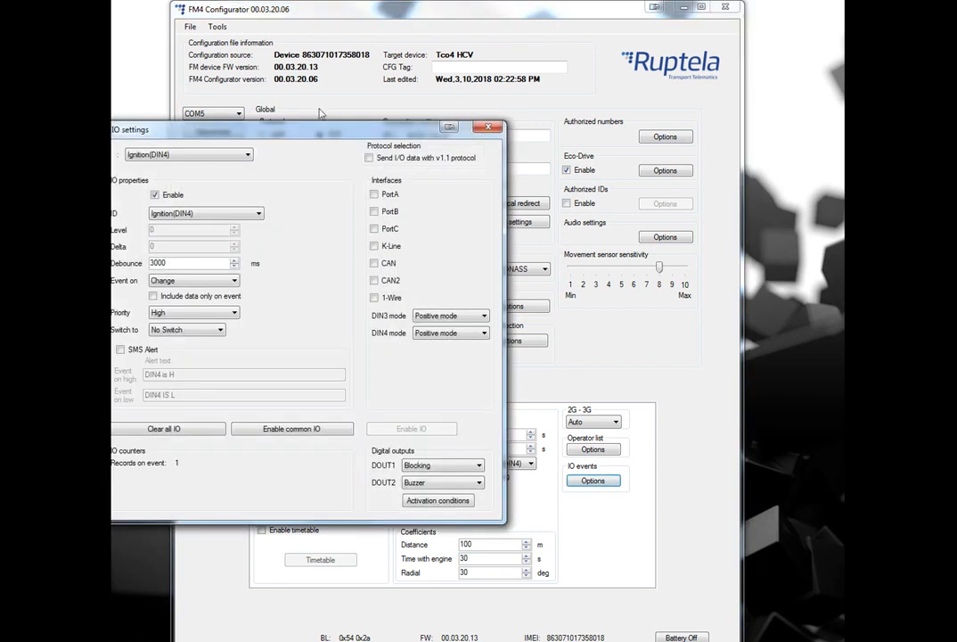
drag(321, 131, 465, 39)
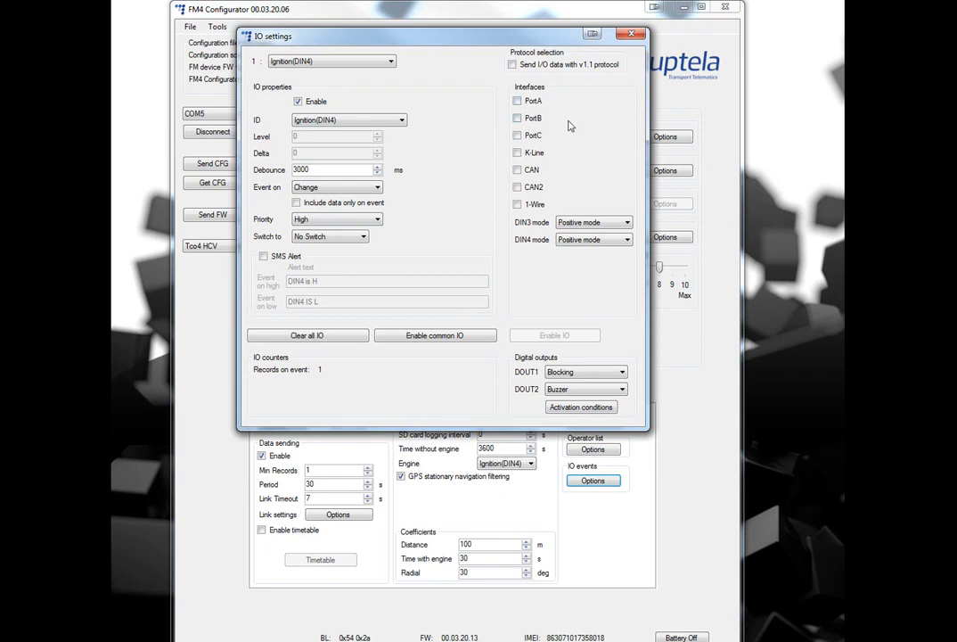
click(518, 103)
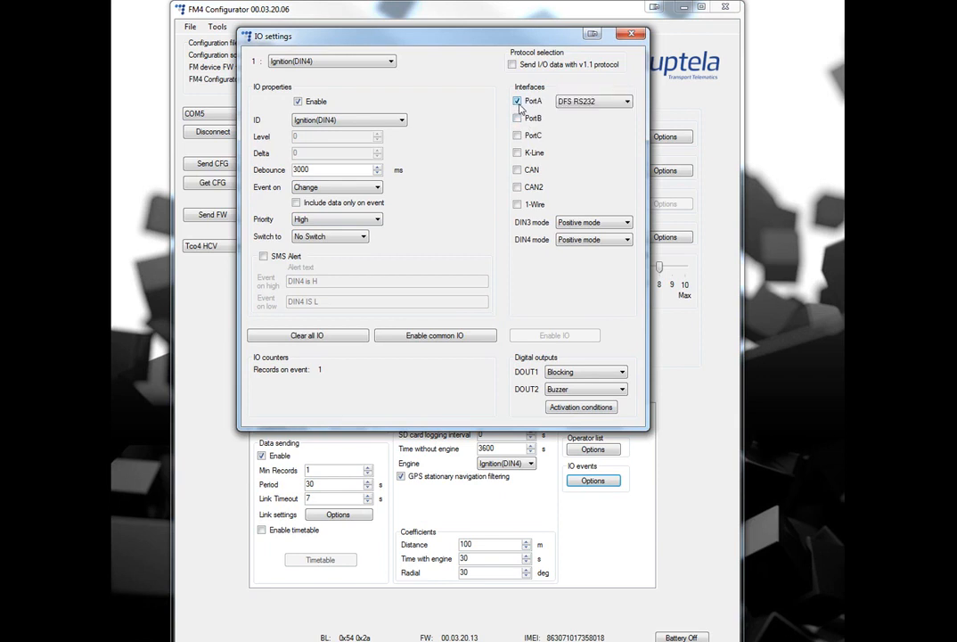
click(592, 104)
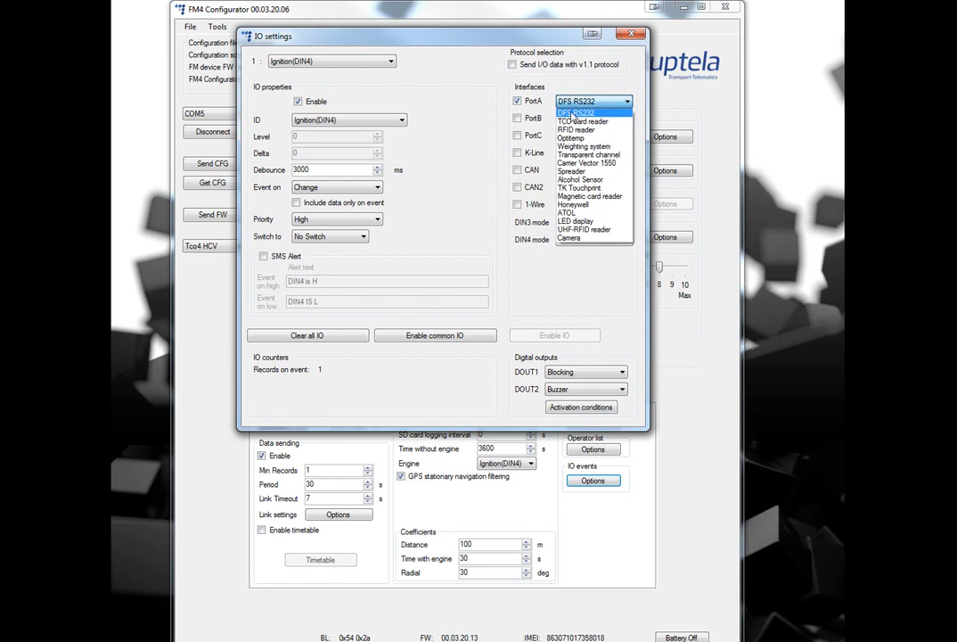
click(573, 114)
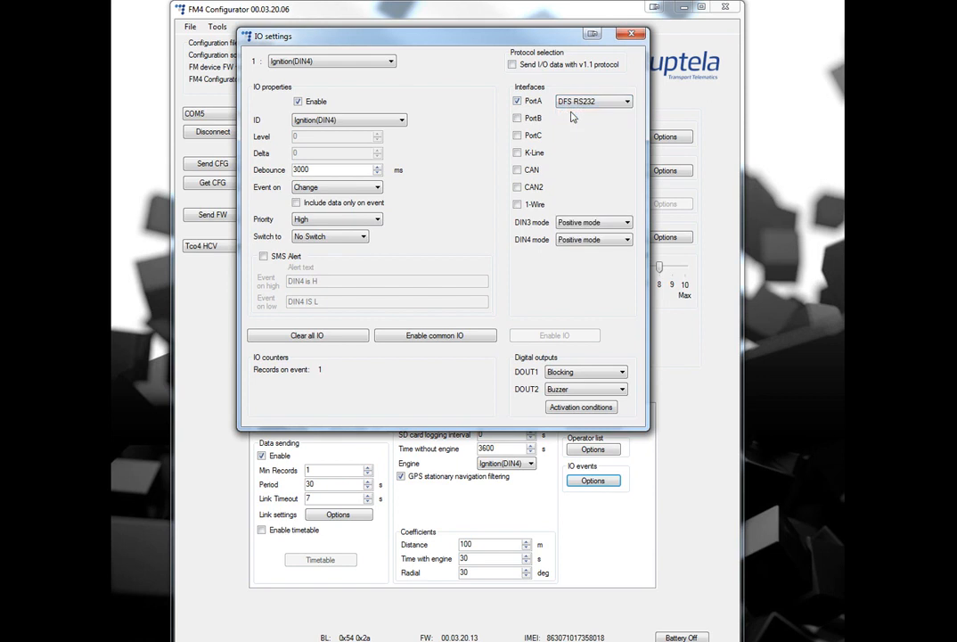
click(518, 119)
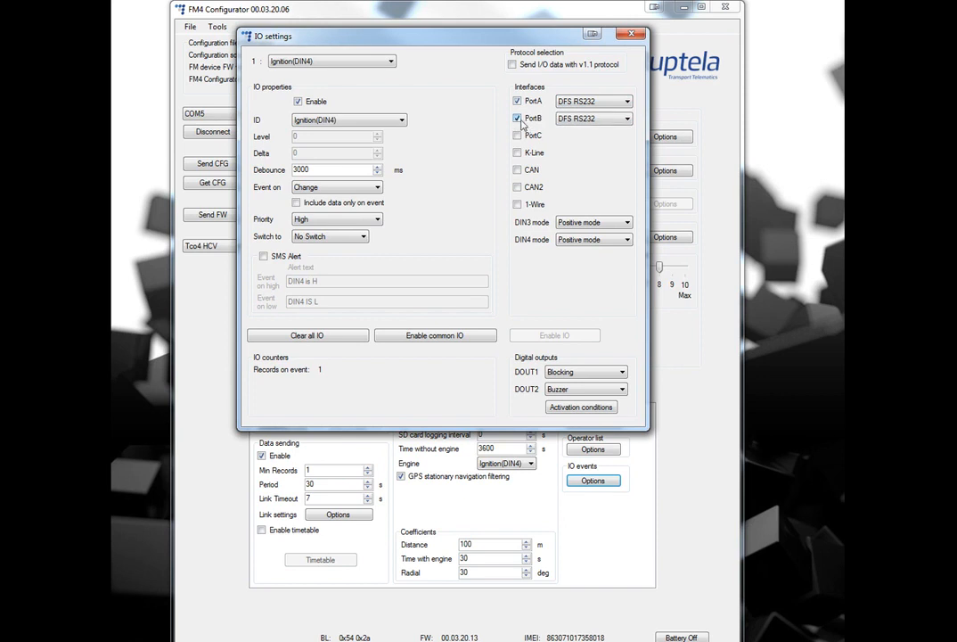
click(585, 122)
click(582, 134)
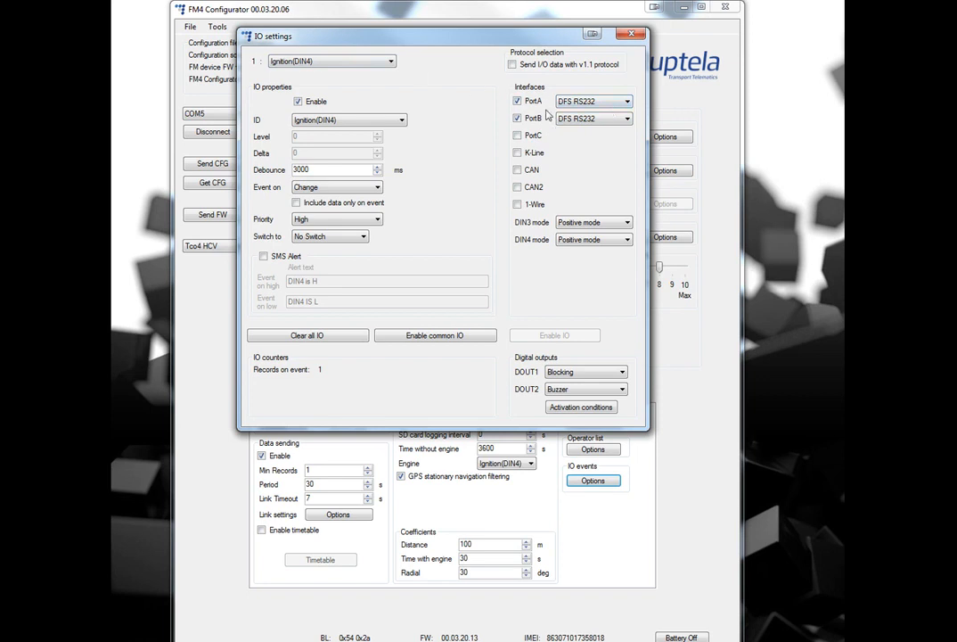
Enable IO slot 14 with Digital Fuel Sensor A1 as its ID
click(337, 62)
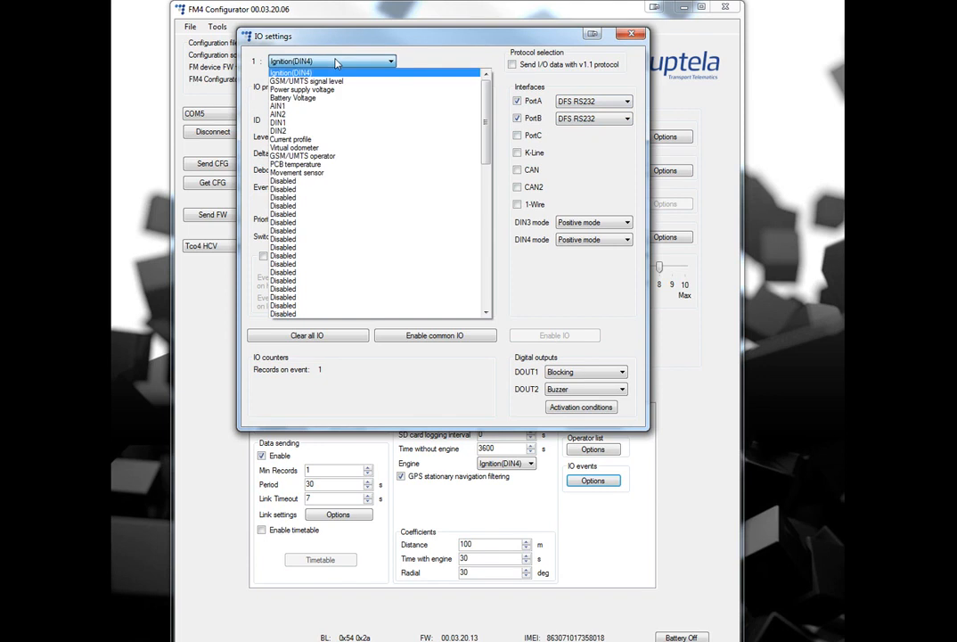
click(285, 182)
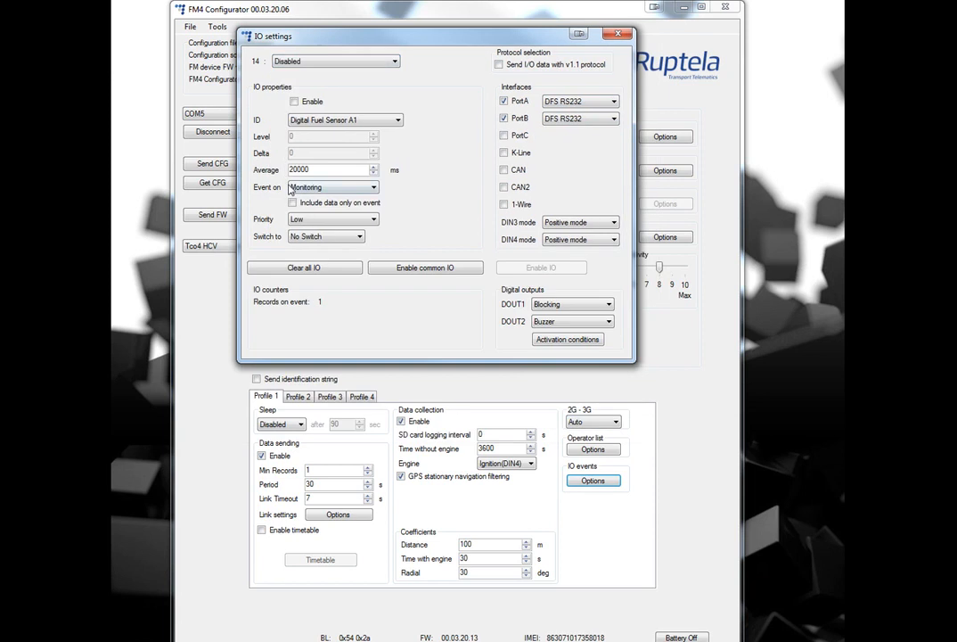
click(294, 102)
click(336, 124)
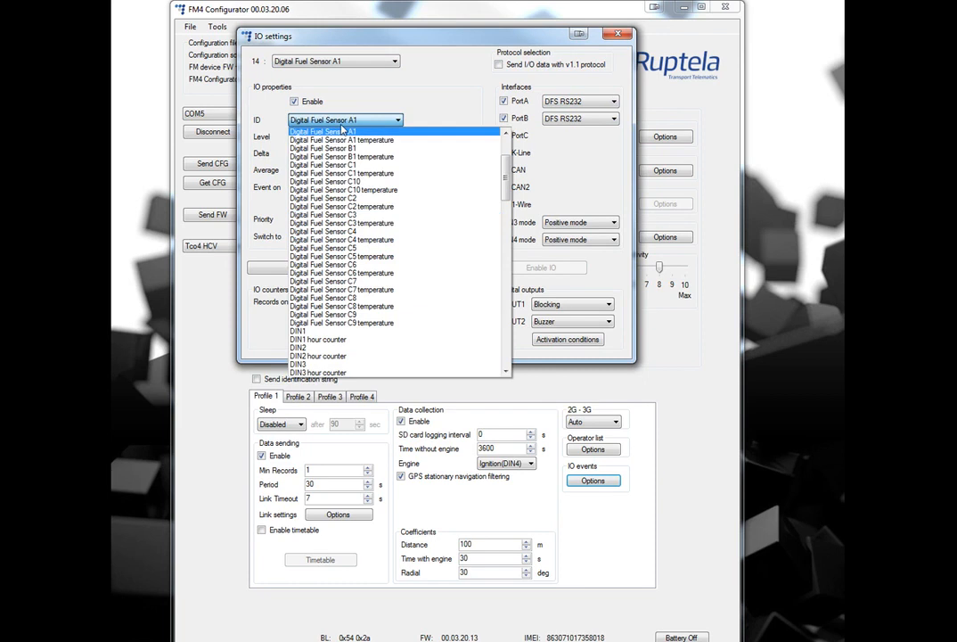
click(337, 133)
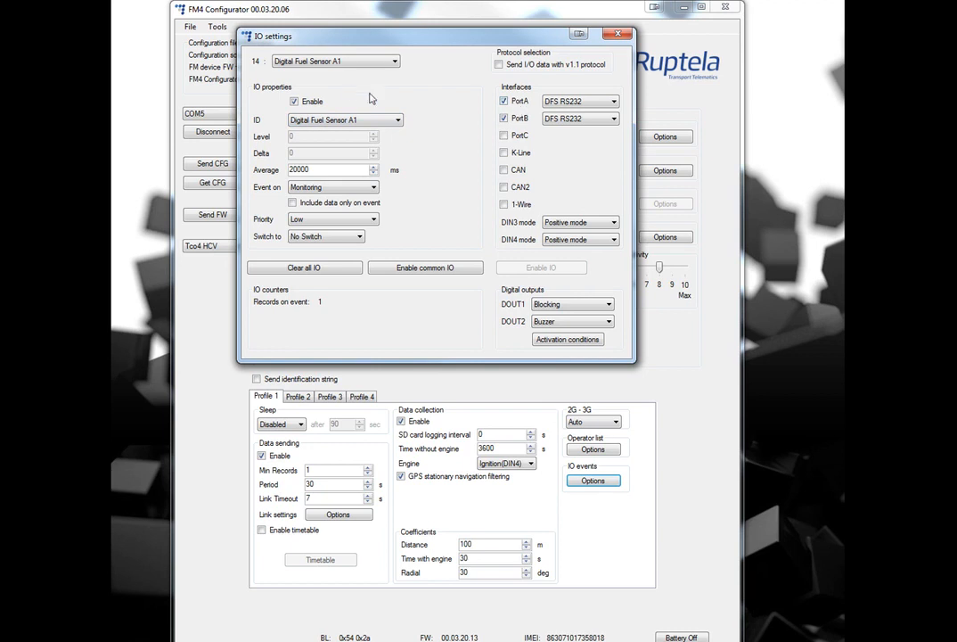
Enable IO slot 15 with Digital Fuel Sensor B1 as its ID, keeping an average of 20000 ms
click(287, 59)
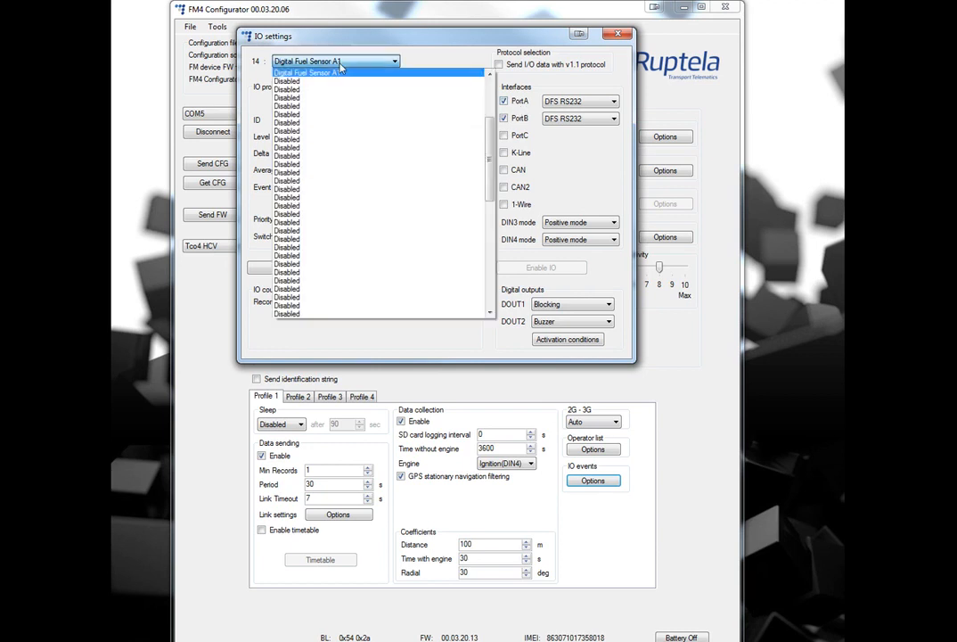
click(295, 82)
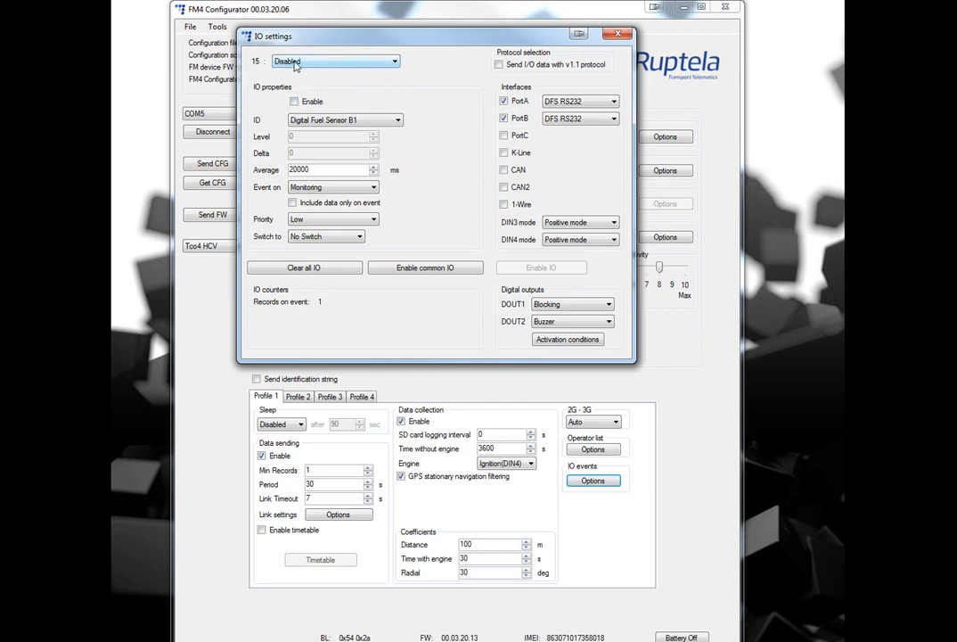
click(294, 102)
click(330, 119)
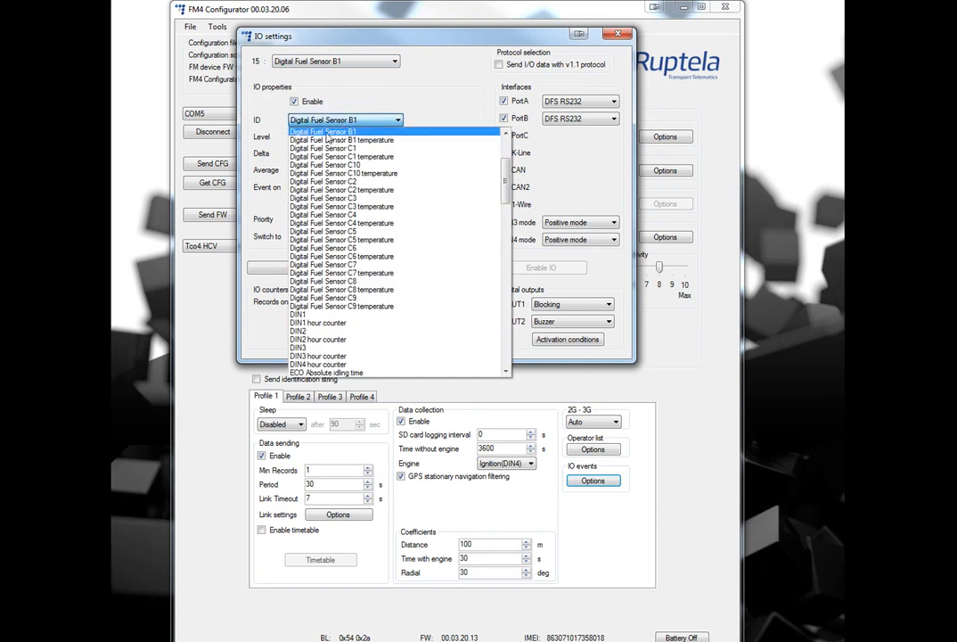
click(291, 117)
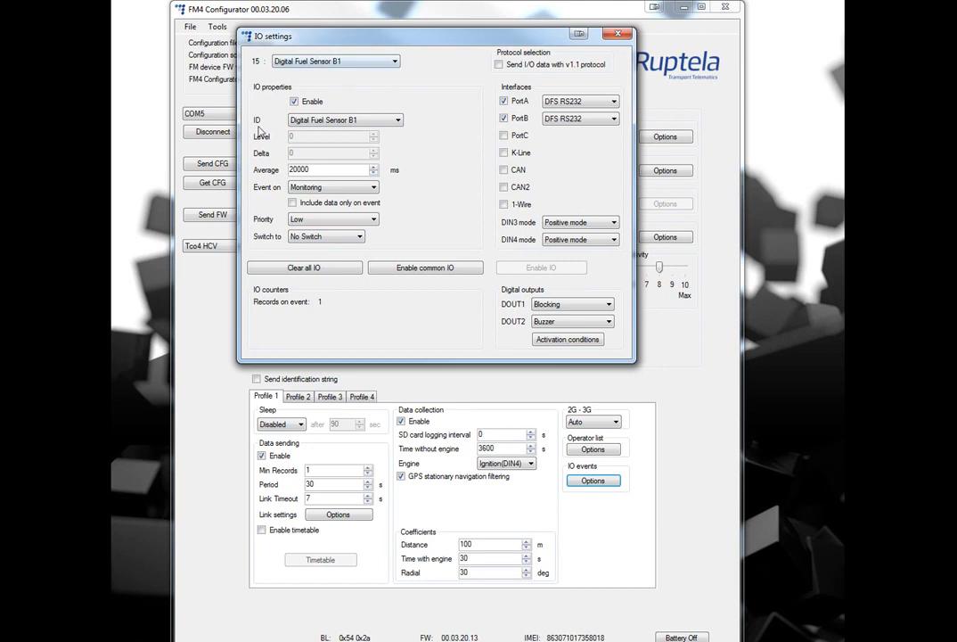
drag(323, 176, 274, 174)
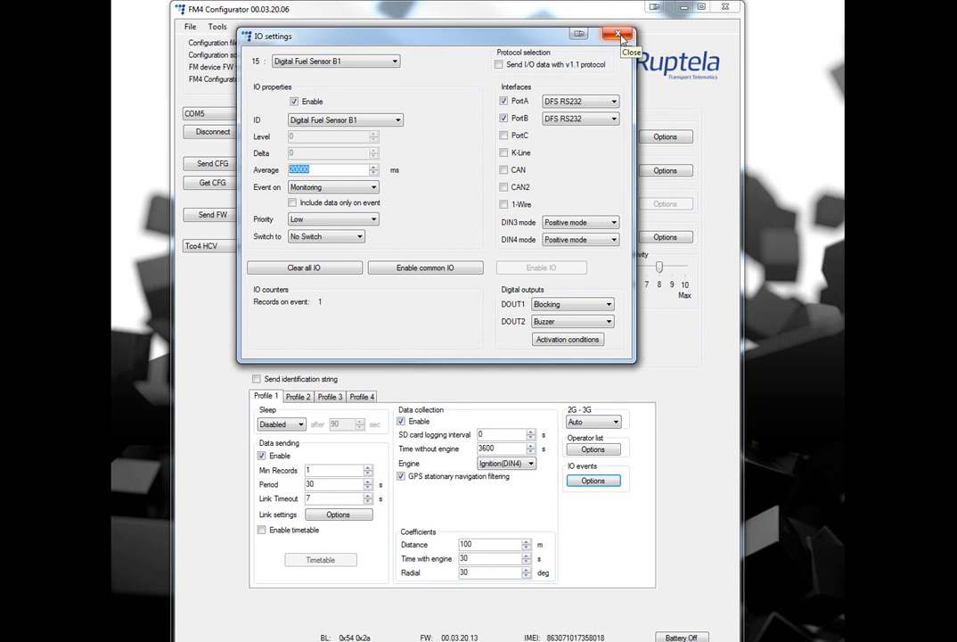
Close the IO settings and send the configuration to the FM device
click(620, 35)
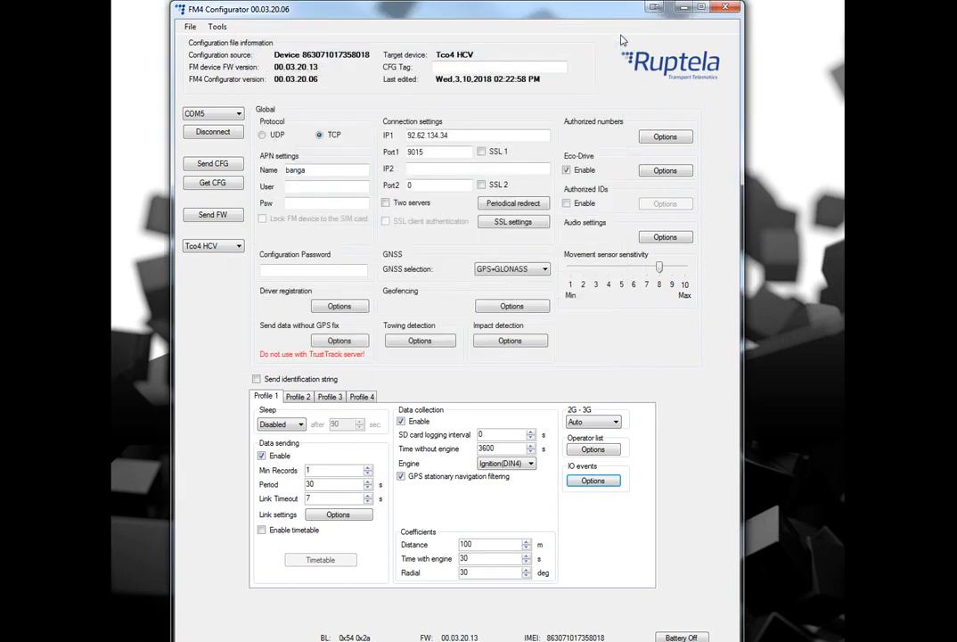
click(223, 166)
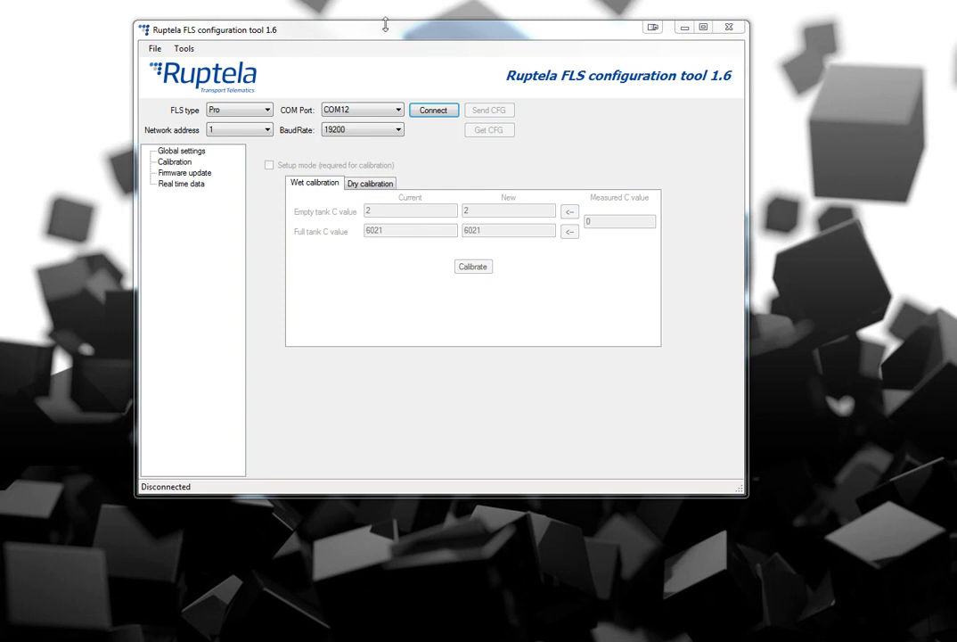
In the Ruptela FLS configuration tool, connect to the Pro fuel level sensor on COM12 and read its configuration
click(350, 111)
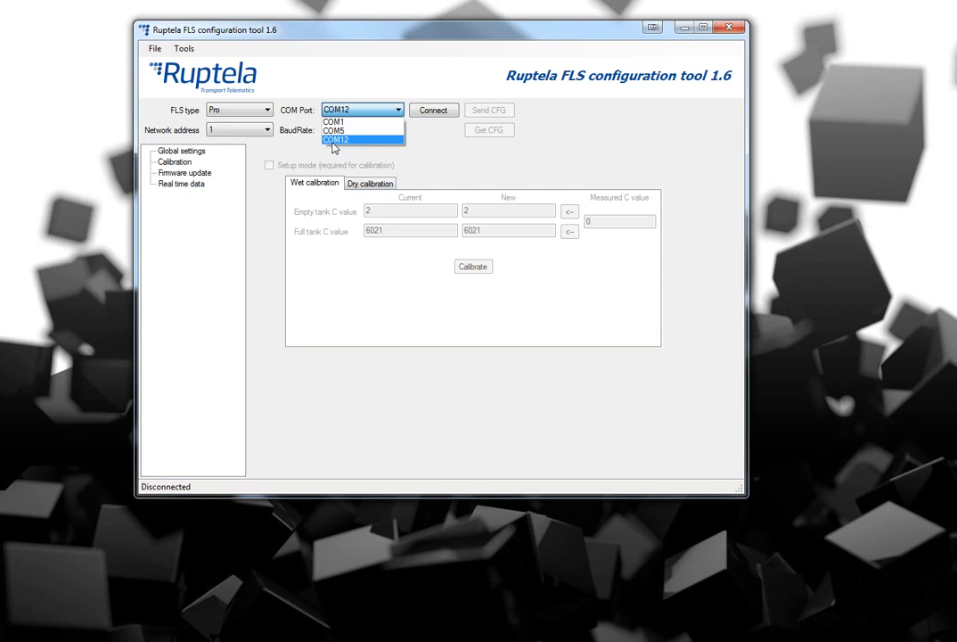
click(342, 141)
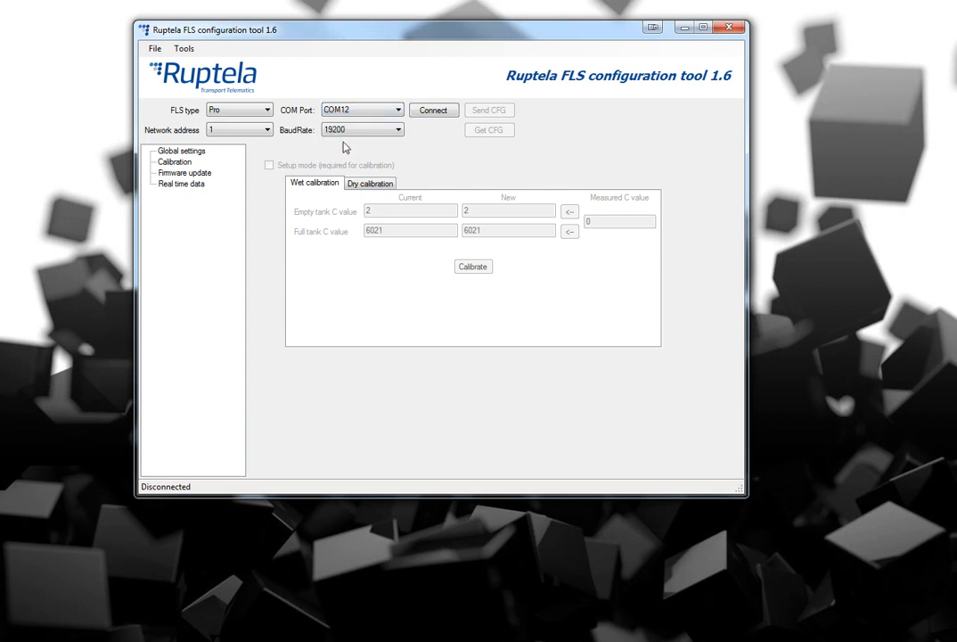
click(434, 115)
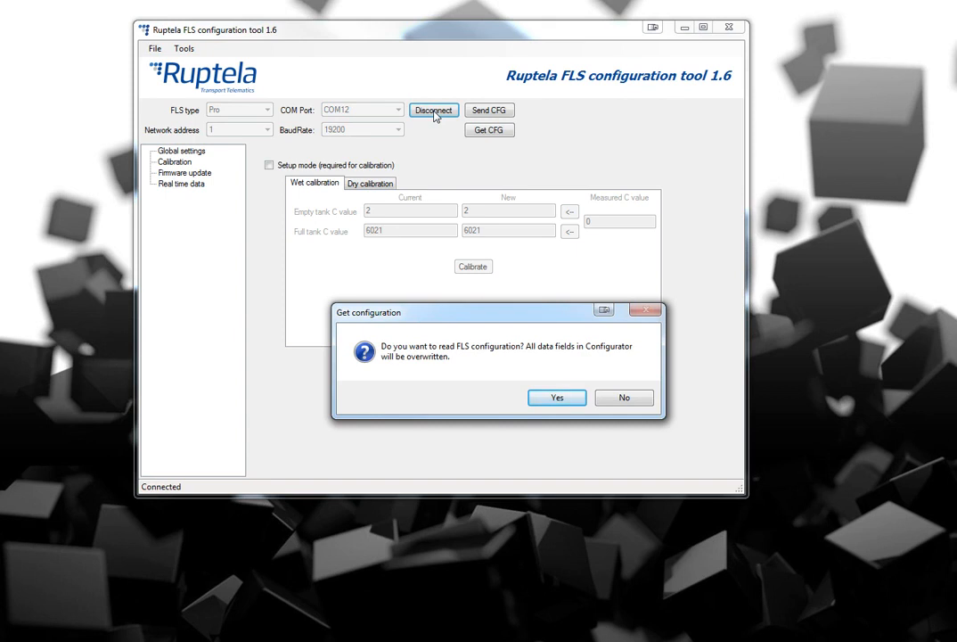
click(554, 397)
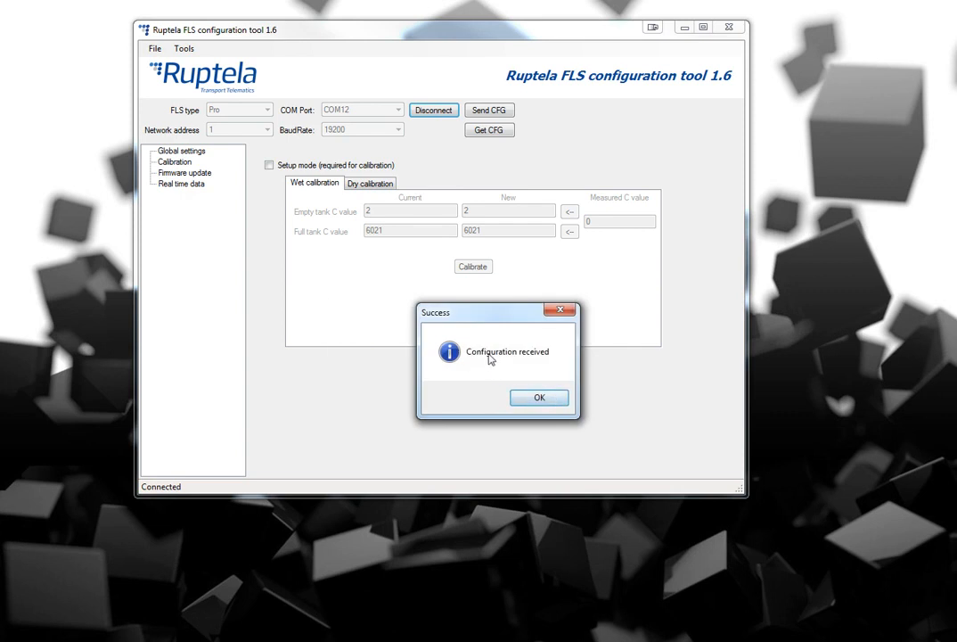
click(537, 401)
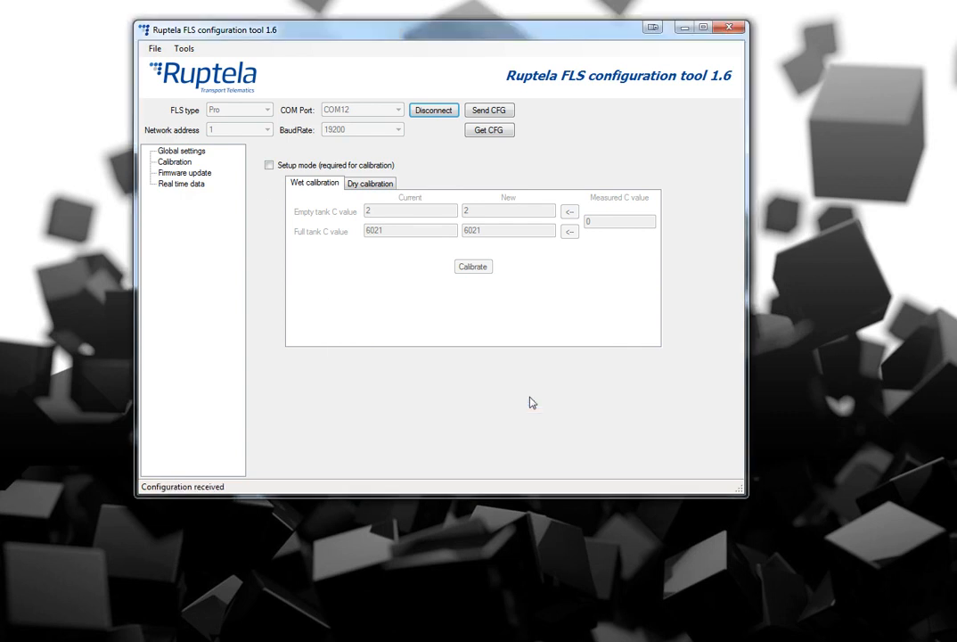
Review the sensor's global settings, and turn on setup mode for calibration
click(196, 153)
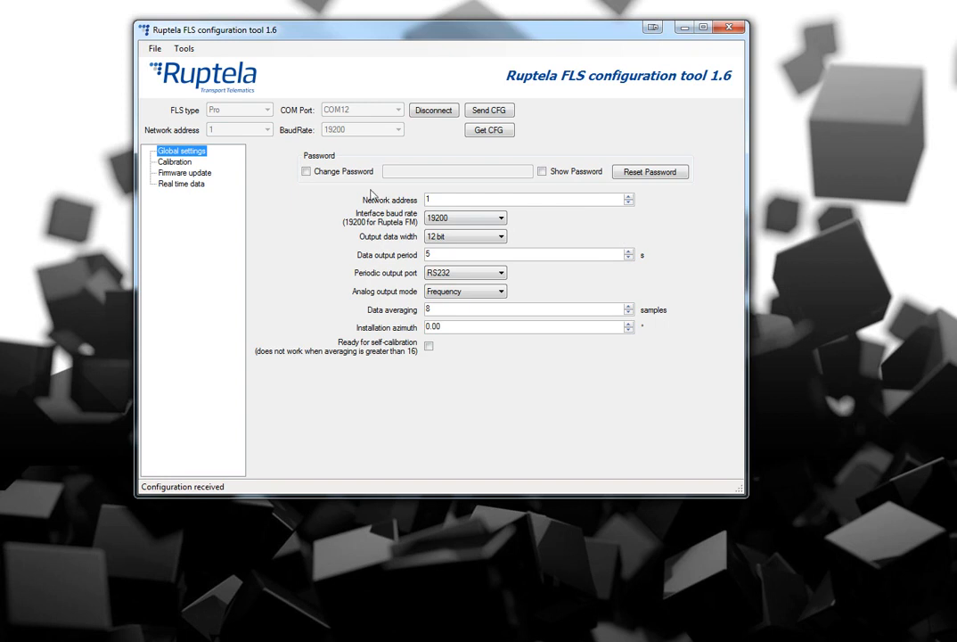
click(173, 163)
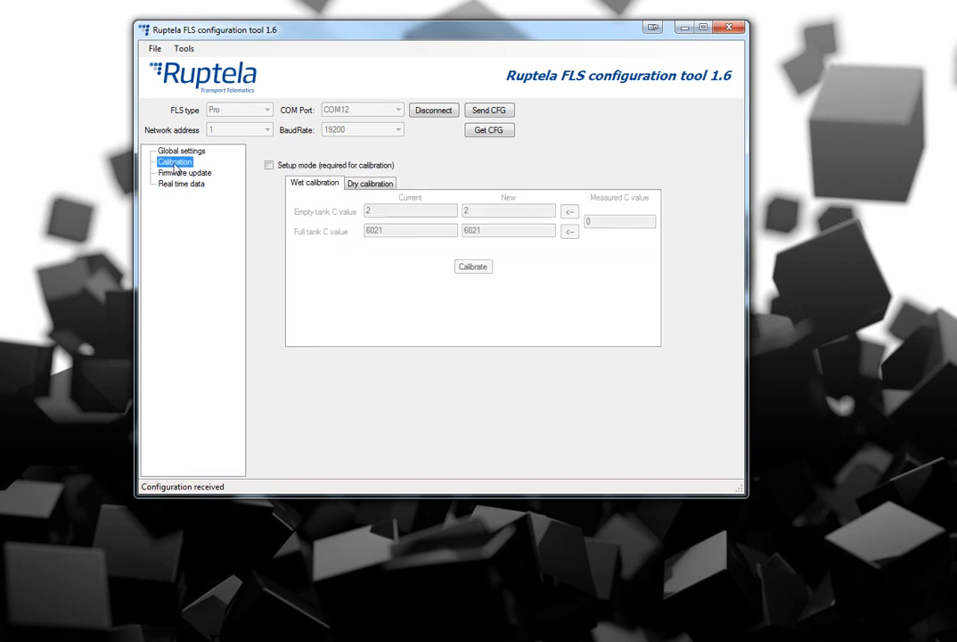
click(269, 167)
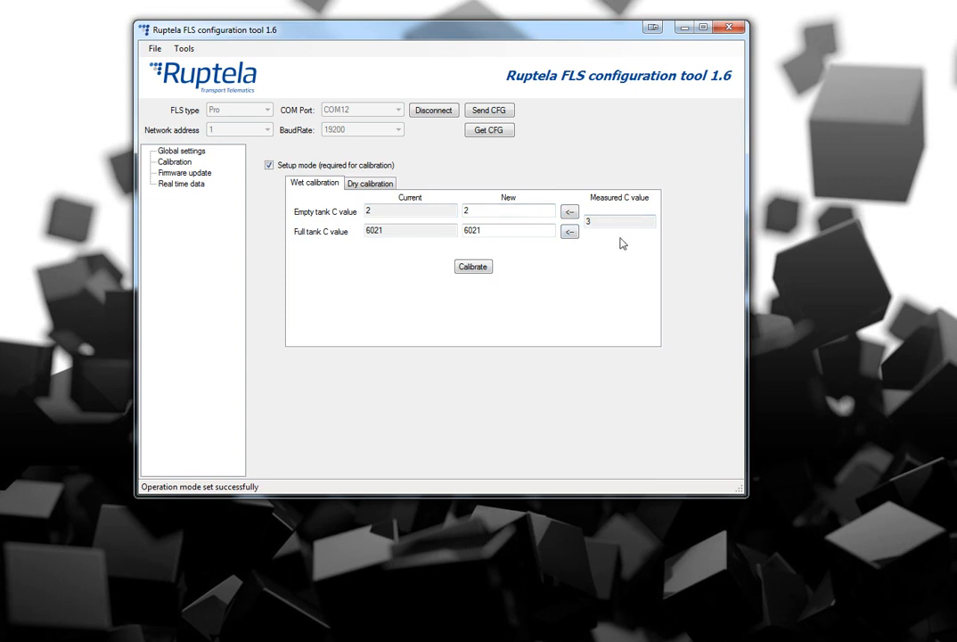
Wet-calibrate the sensor using measured C values of 3 for the empty tank and 6048 for the full tank
drag(612, 229, 581, 229)
click(568, 214)
click(570, 236)
click(473, 267)
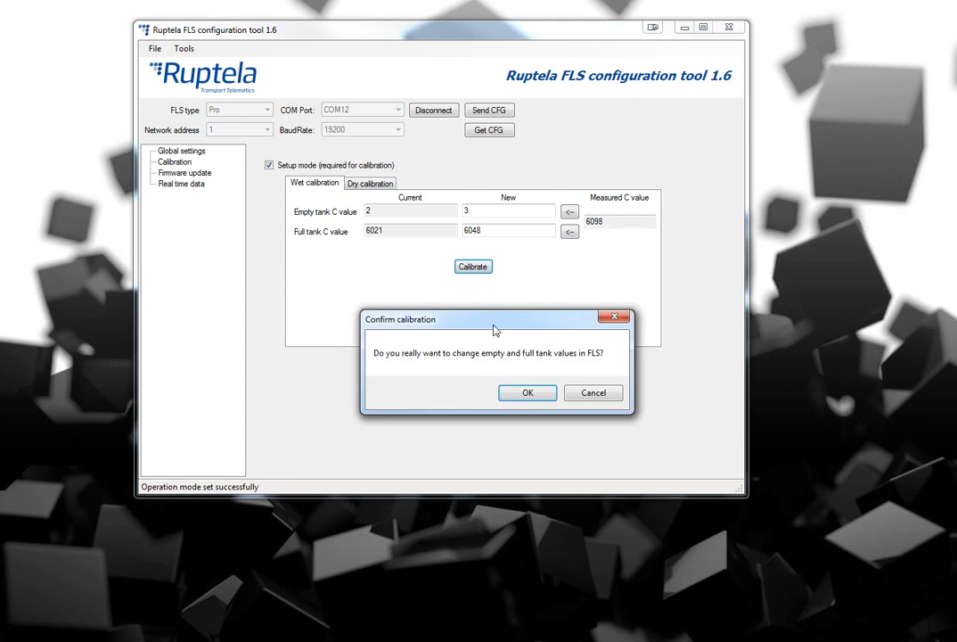
drag(496, 324, 491, 216)
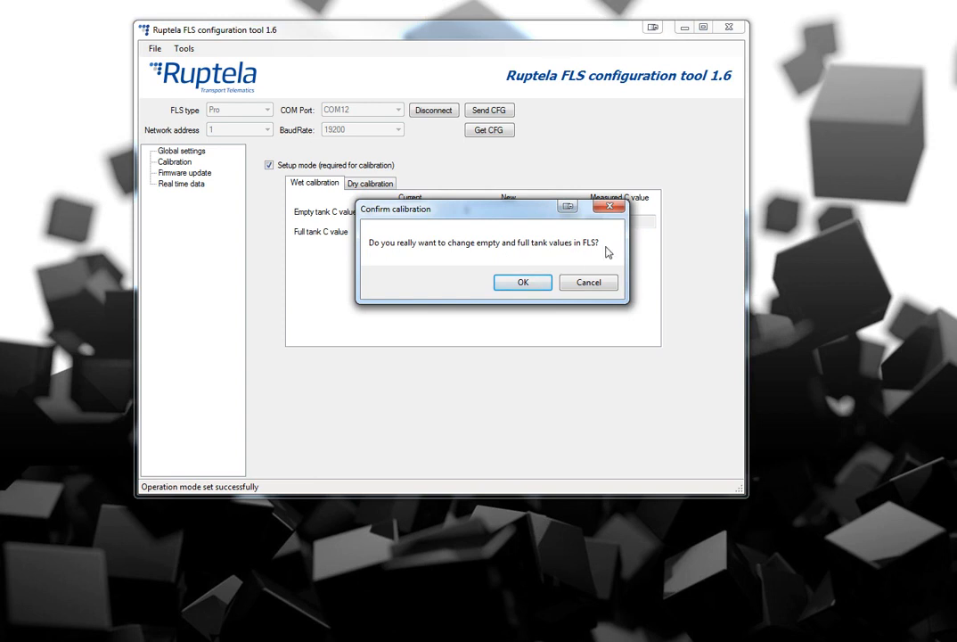
click(517, 283)
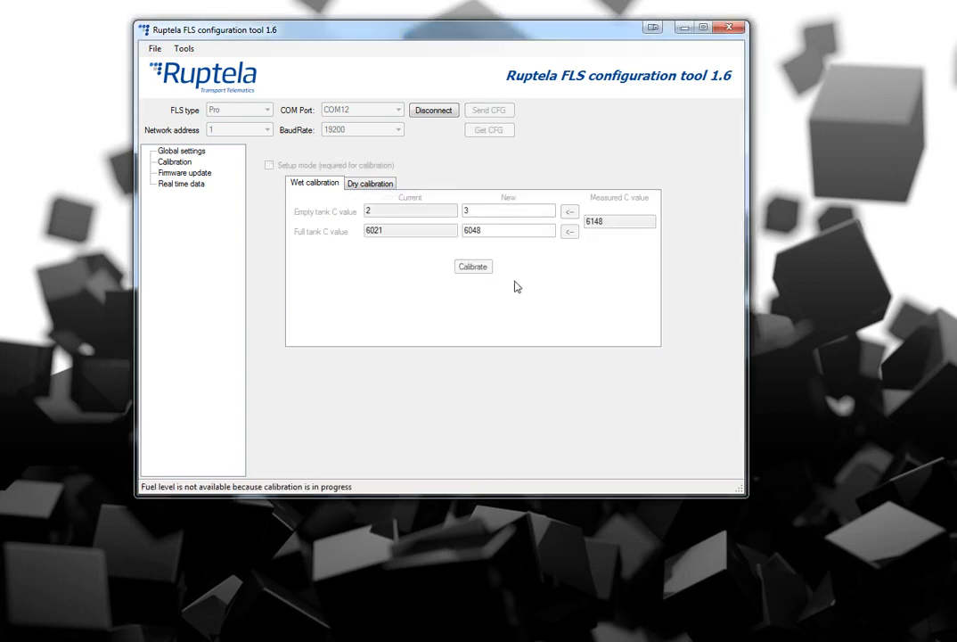
drag(494, 316, 477, 245)
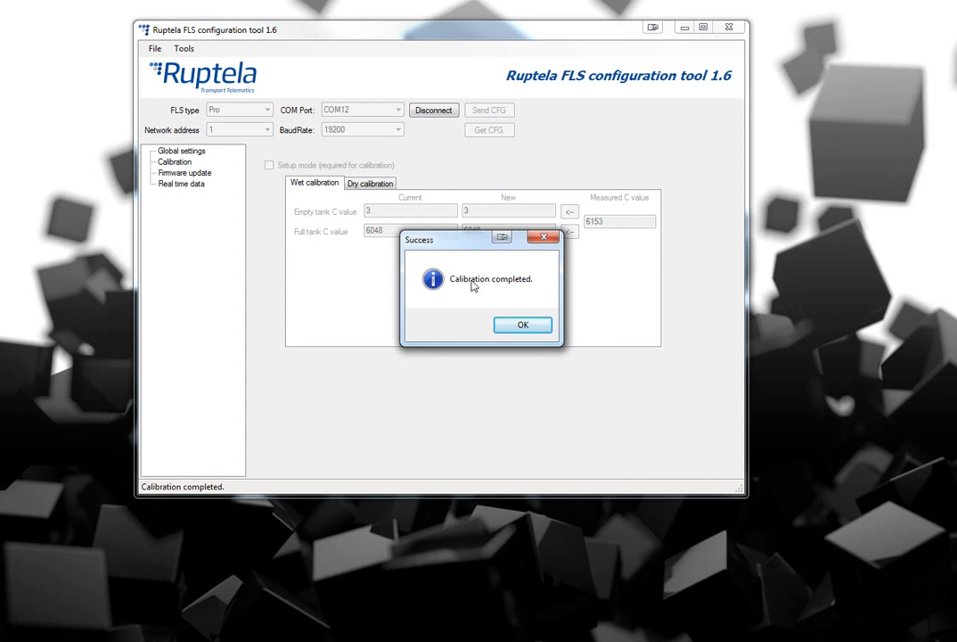
click(514, 328)
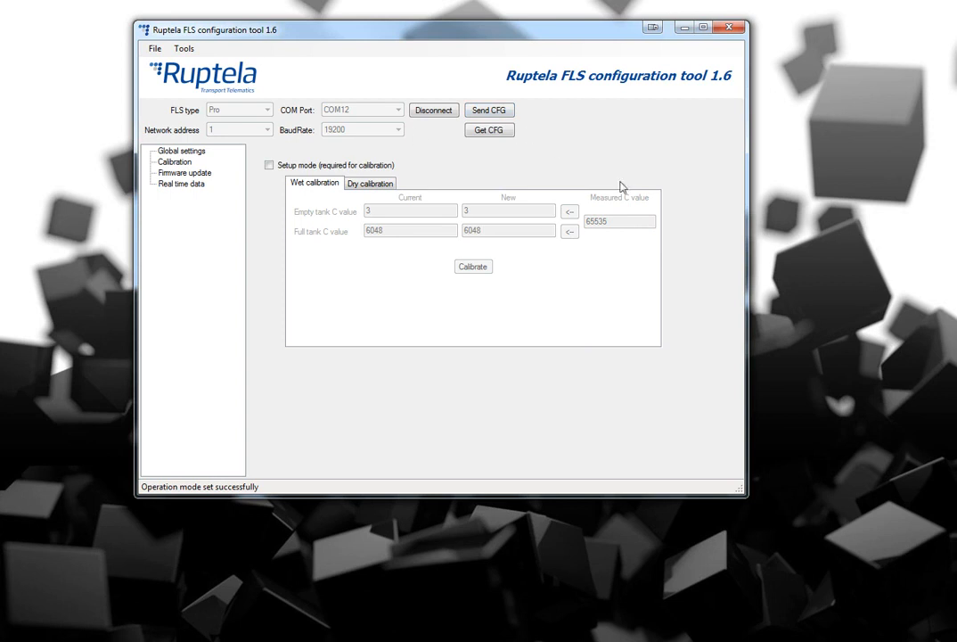
Send the configuration to the fuel level sensor and dismiss the resulting message
click(481, 114)
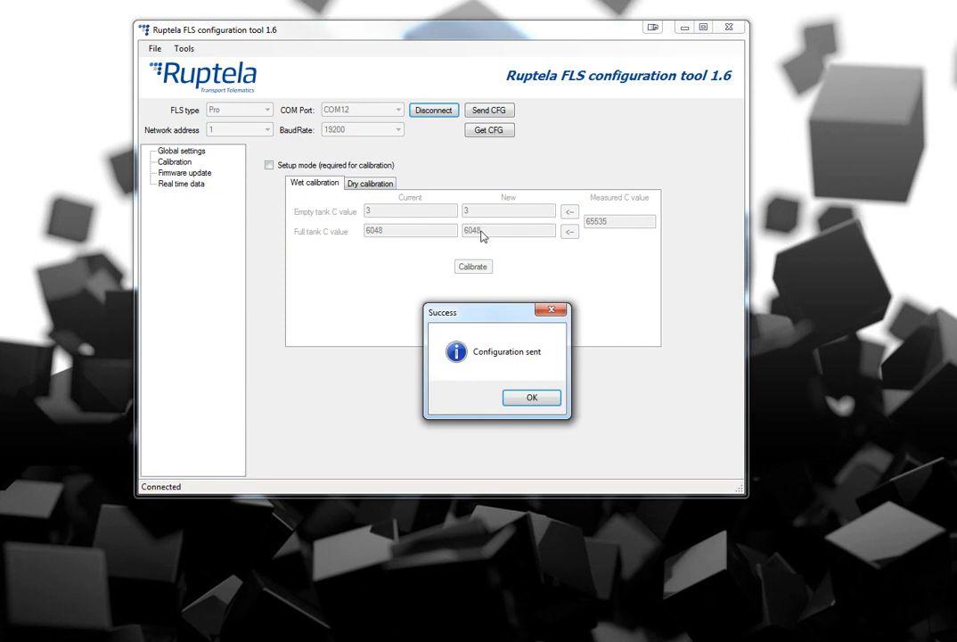
drag(488, 323, 478, 259)
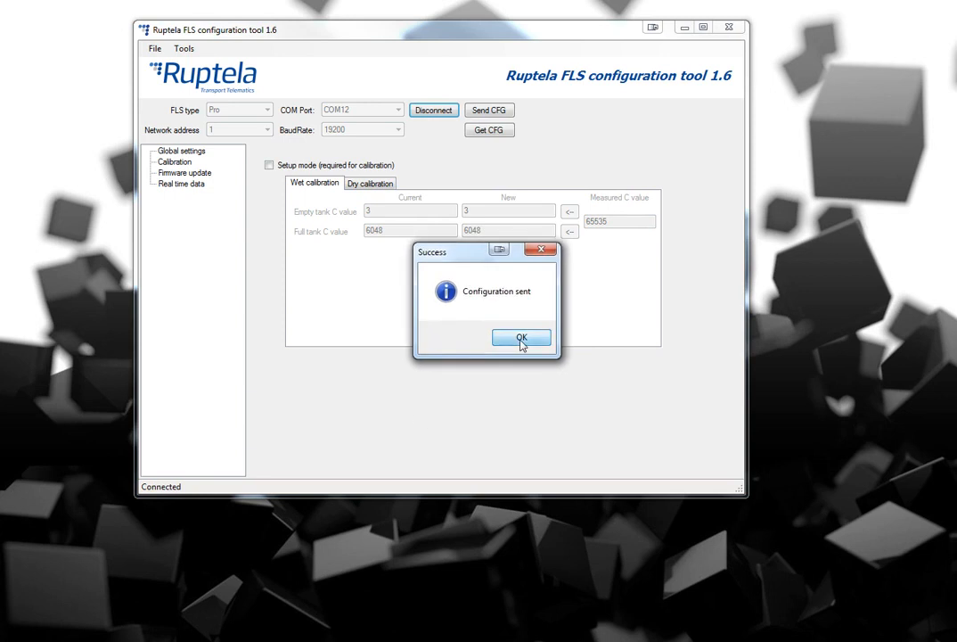
click(521, 340)
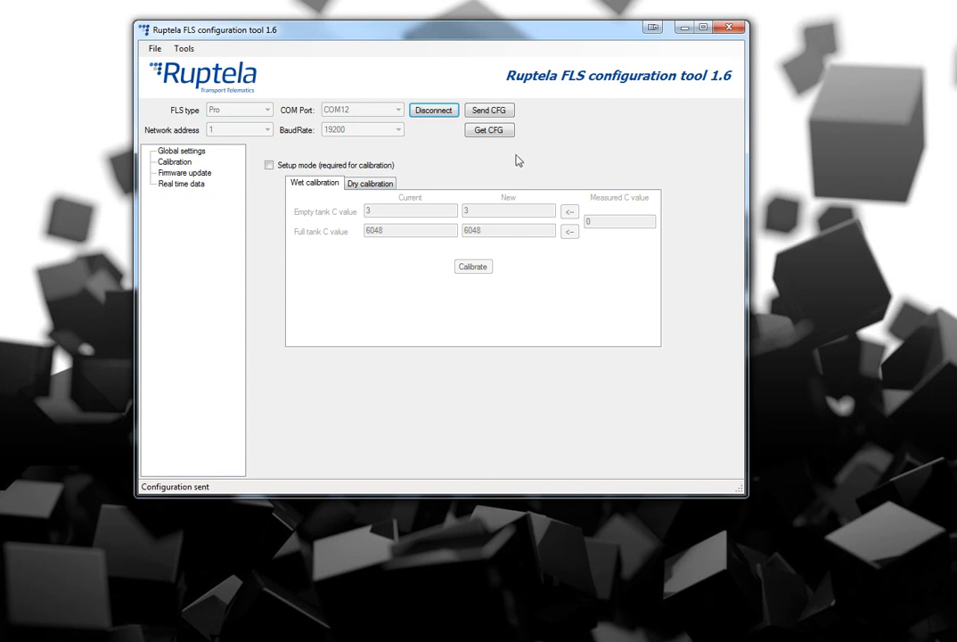
Check the sensor's real-time data, examining the instantaneous Fuel level (N) value
click(182, 184)
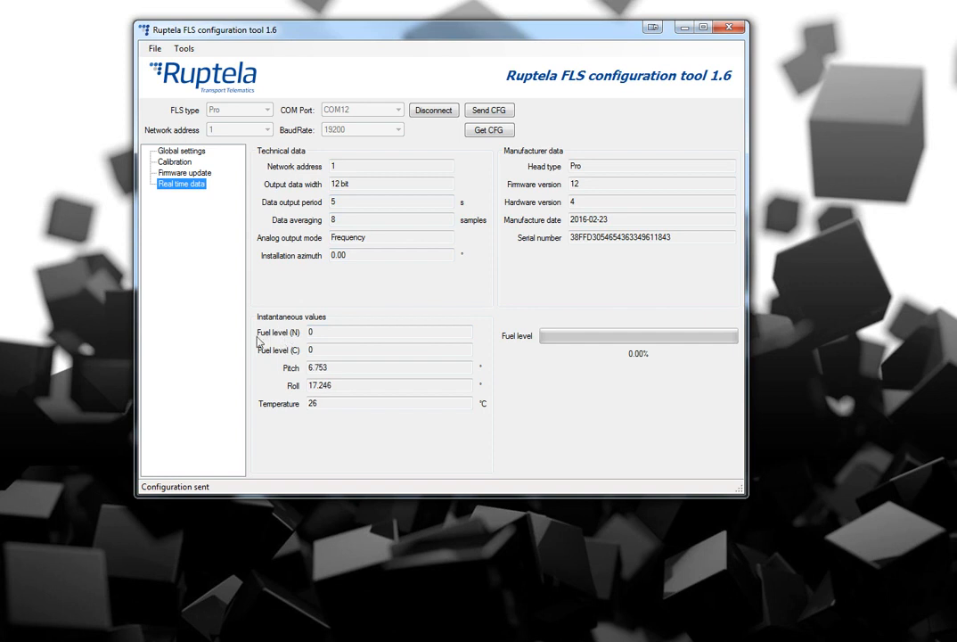
click(323, 338)
double_click(316, 339)
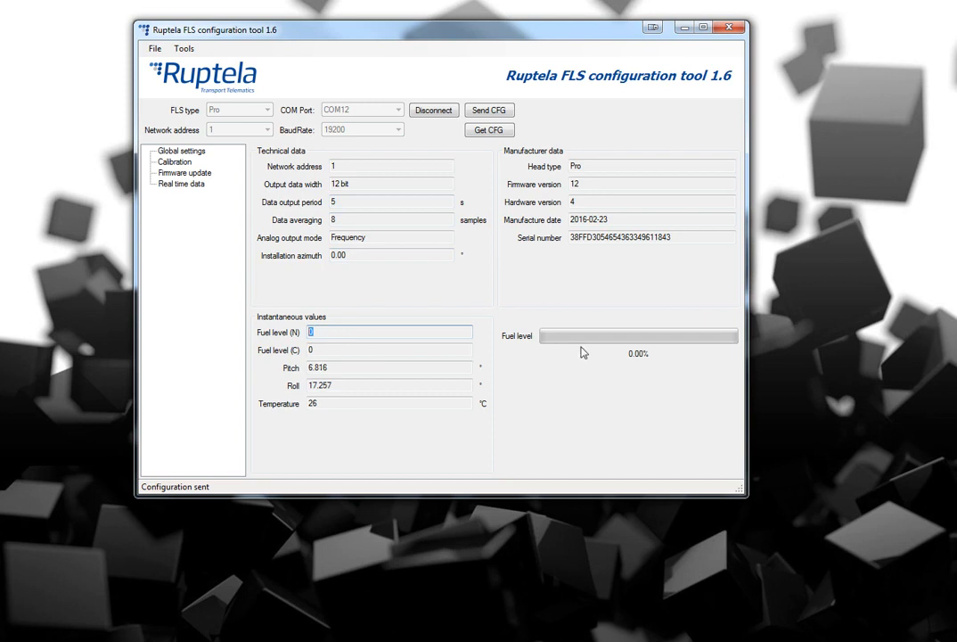